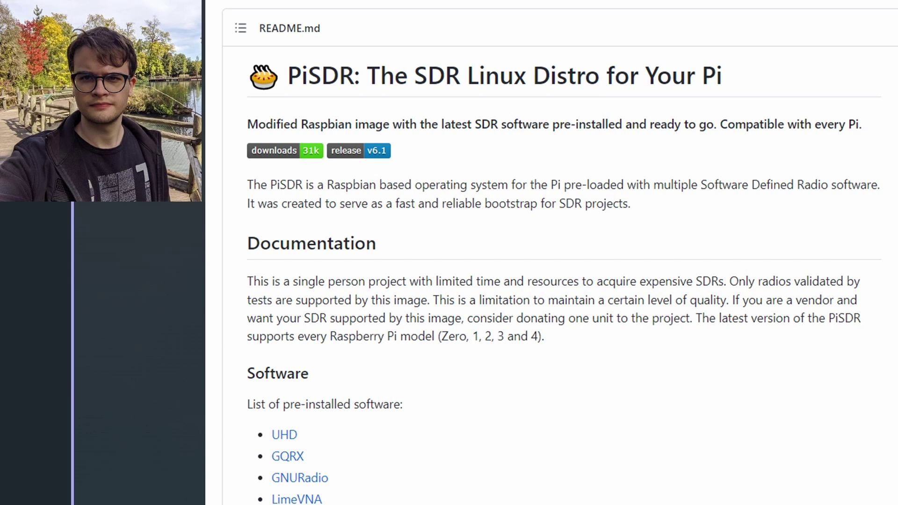
- Scroll past the pre-installed software list and download 2022-01-07-PiSDR-vanilla.img.xz from the release Assets
scroll(408, 383, "down", 8)
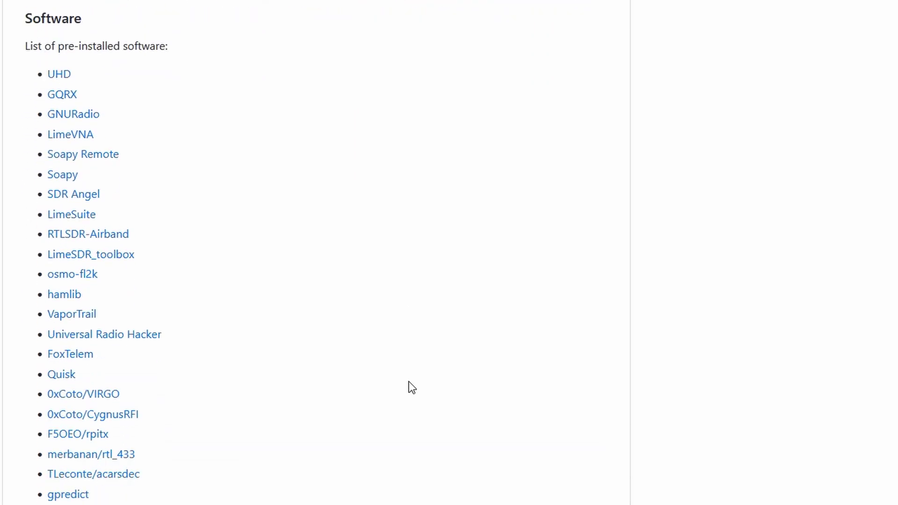
scroll(412, 387, "down", 2)
scroll(405, 380, "down", 4)
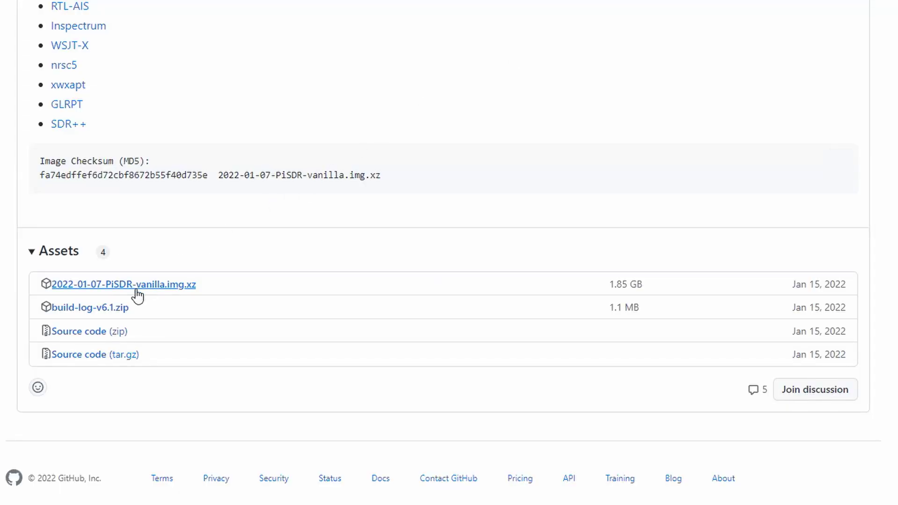
left_click(137, 294)
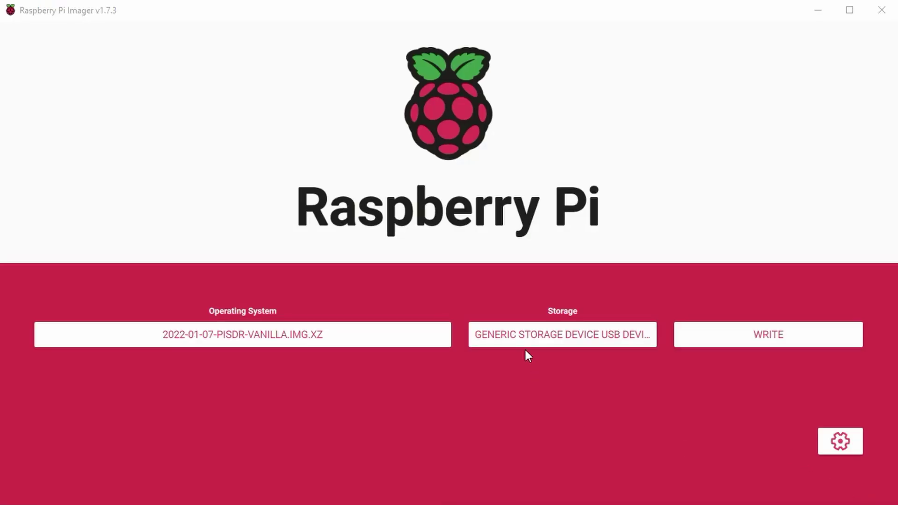
- Select the Generic USB device and load the custom 2022-01-07-PiSDR-vanilla.img.xz image
left_click(524, 341)
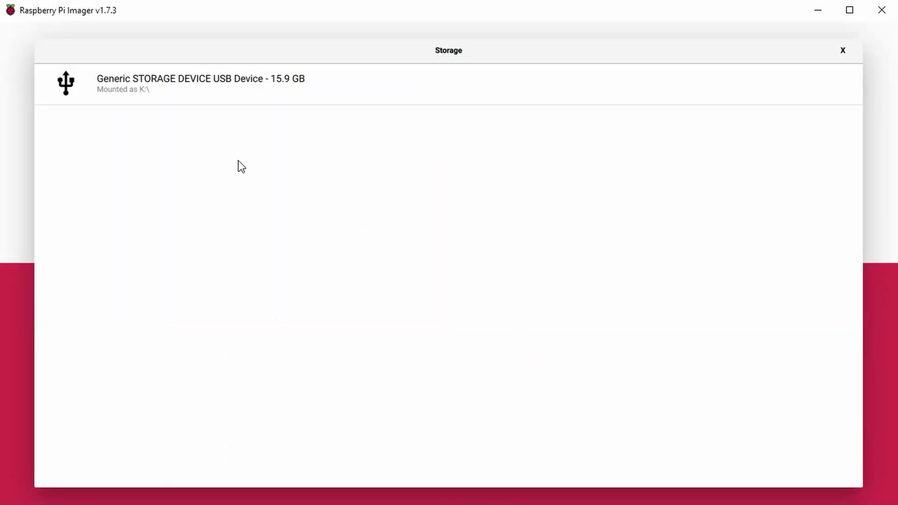
left_click(256, 94)
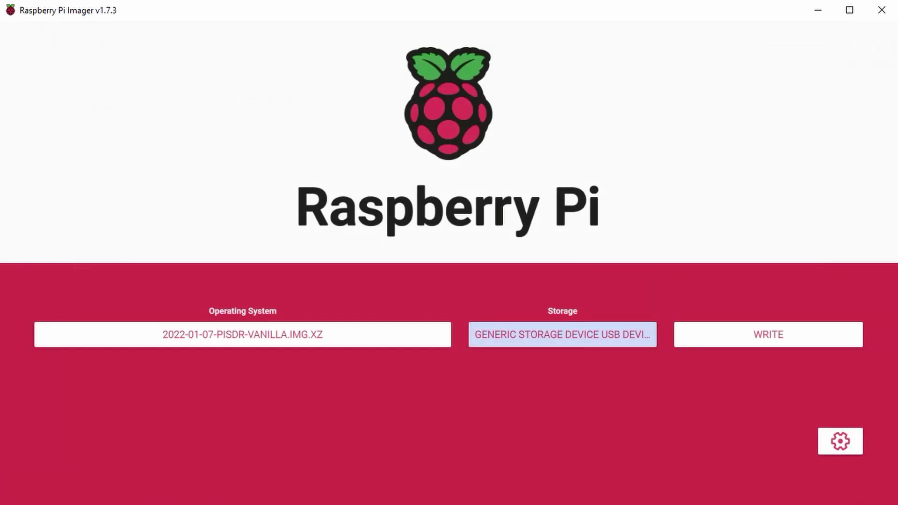
left_click(838, 442)
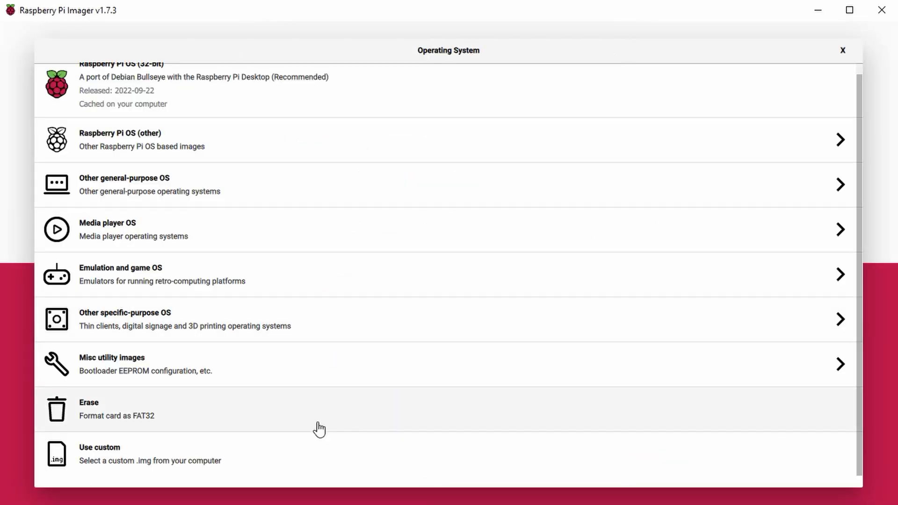
left_click(150, 459)
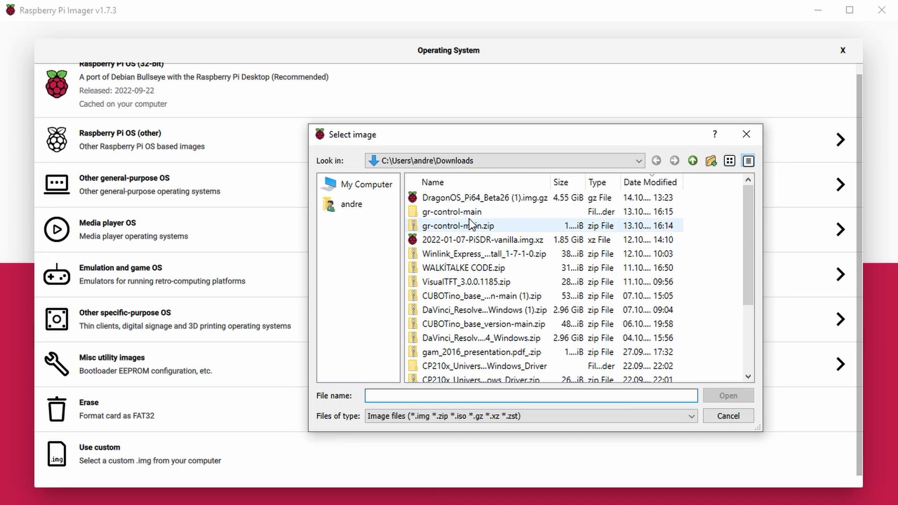
left_click(501, 240)
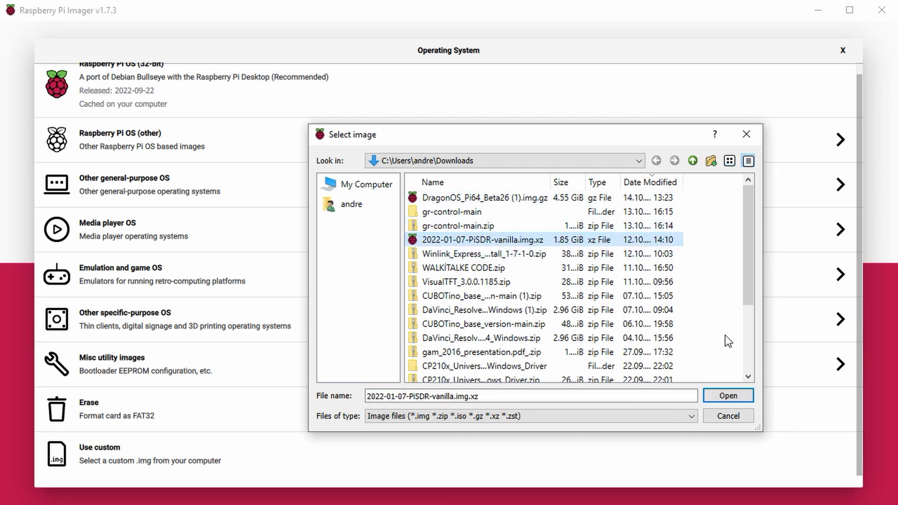
left_click(726, 397)
- Write the image to the Generic USB device, accepting the customisation and erase warnings
left_click(565, 332)
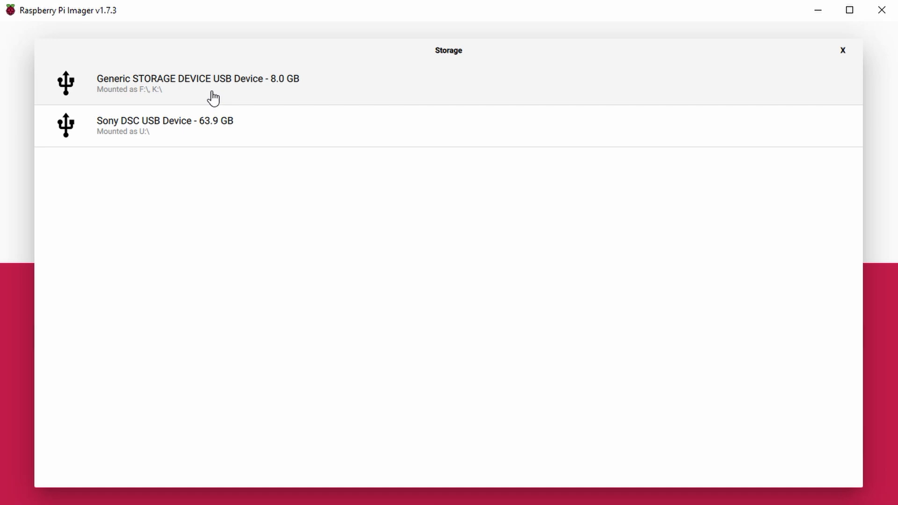
left_click(213, 98)
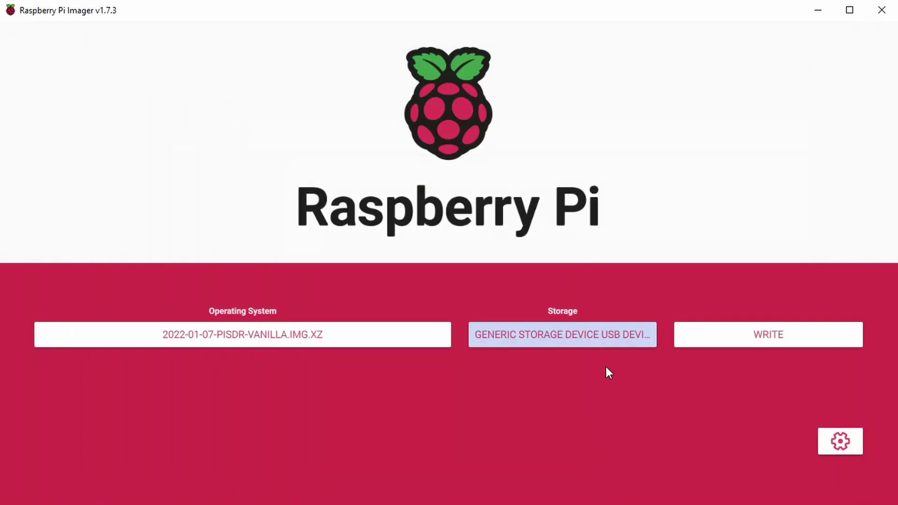
left_click(762, 332)
left_click(468, 307)
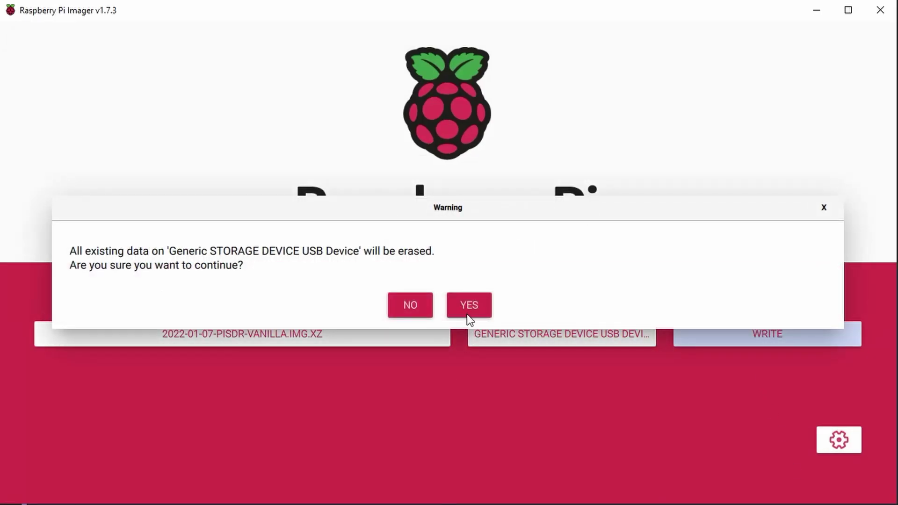
left_click(468, 303)
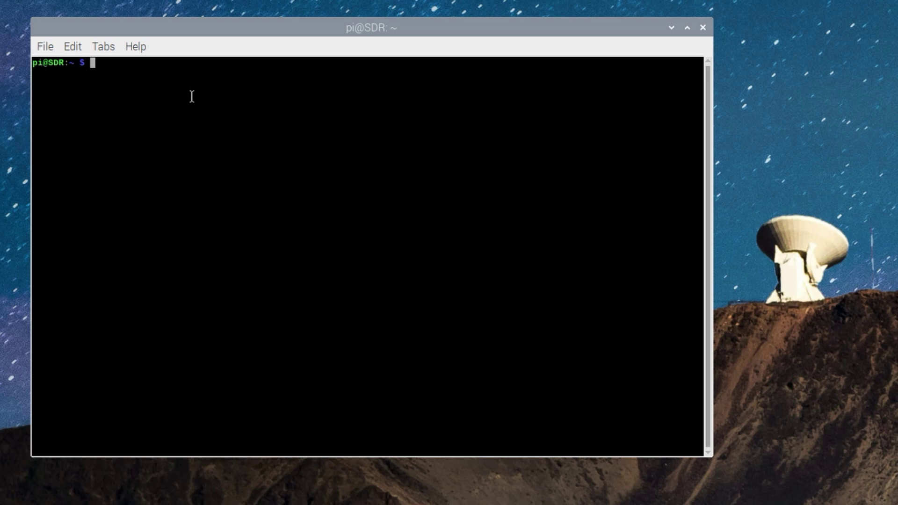
- Run volk_profile in LXTerminal to profile the VOLK kernels on the Pi
type("volk_profile")
key("Return")
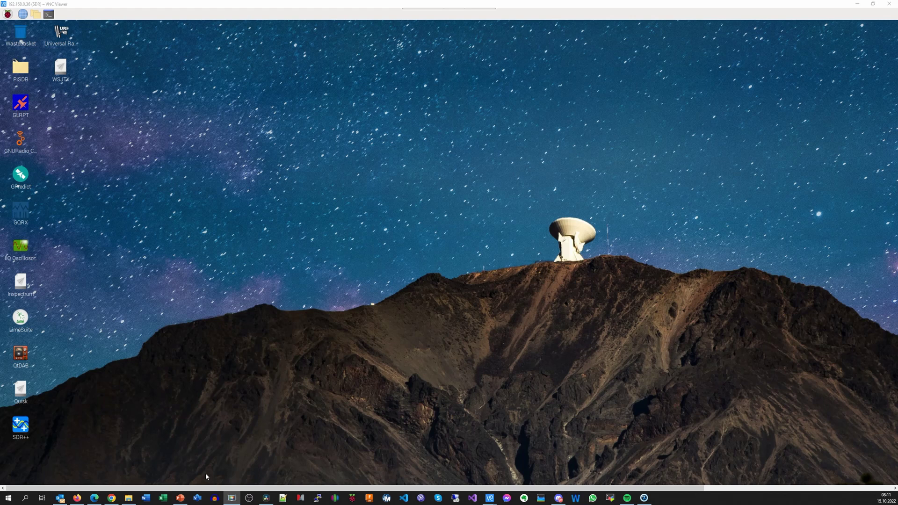
- Launch GQRX and set the Generic RTL2832U as its input device to start receiving
double_click(23, 220)
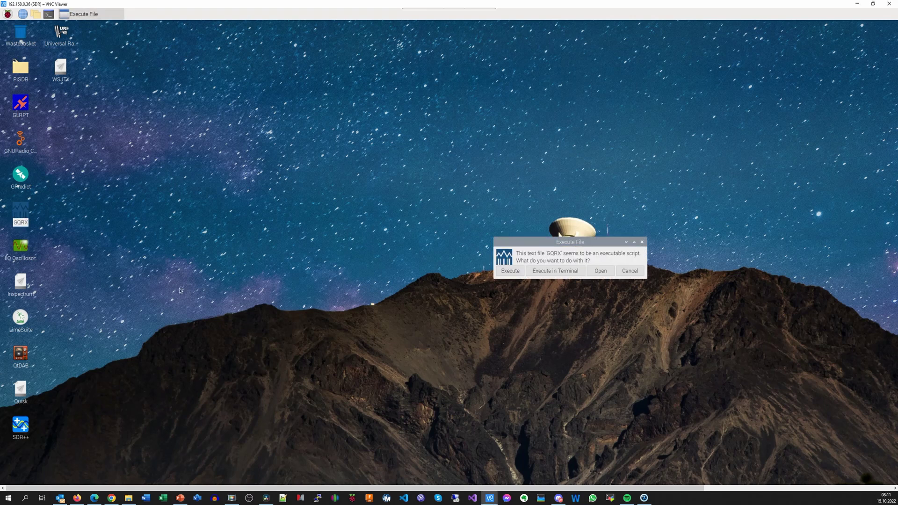
left_click(505, 273)
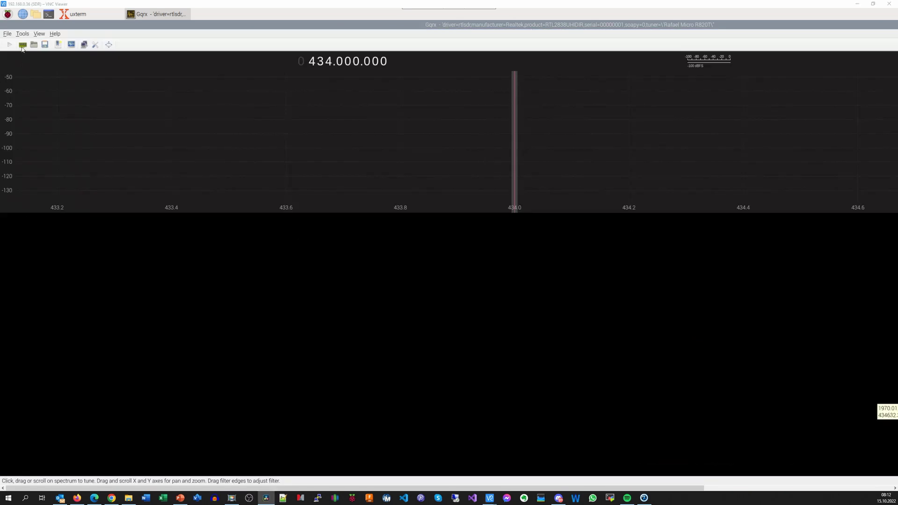
left_click(22, 45)
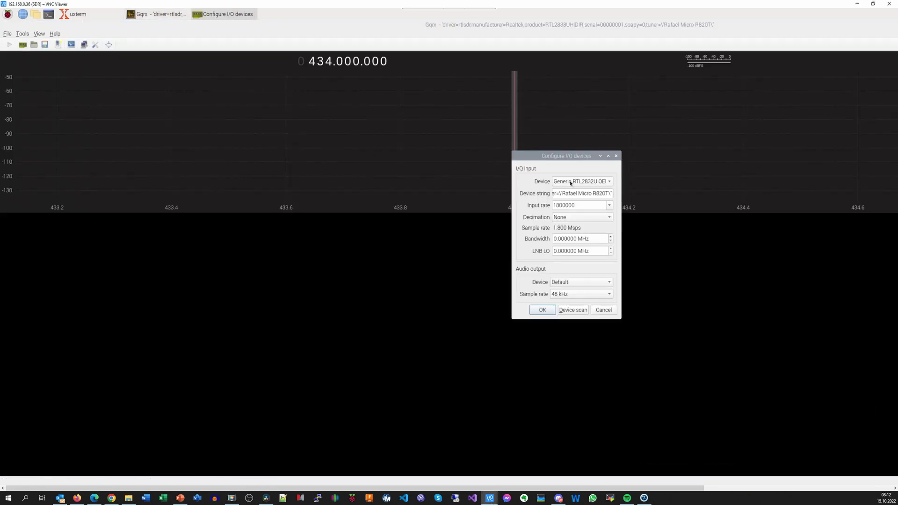
left_click(610, 182)
key("Return")
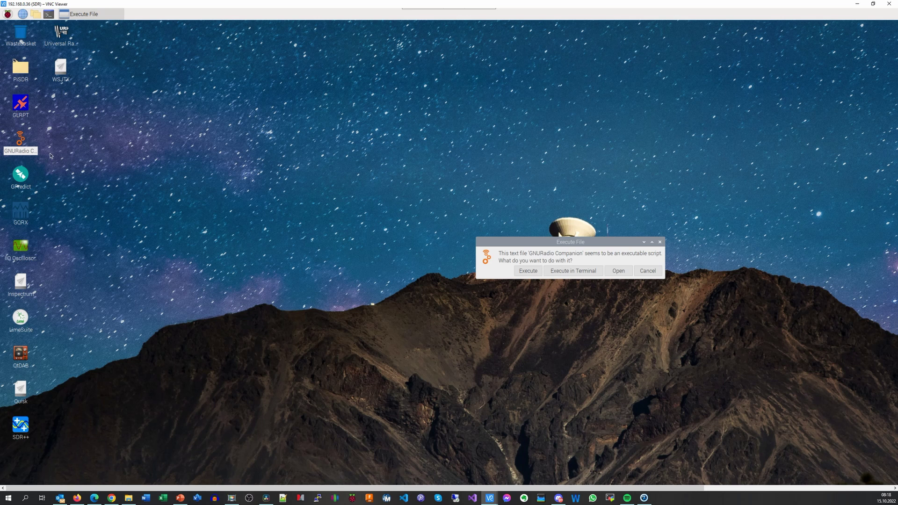
- Launch GNU Radio Companion from its desktop launcher with Execute
left_click(527, 271)
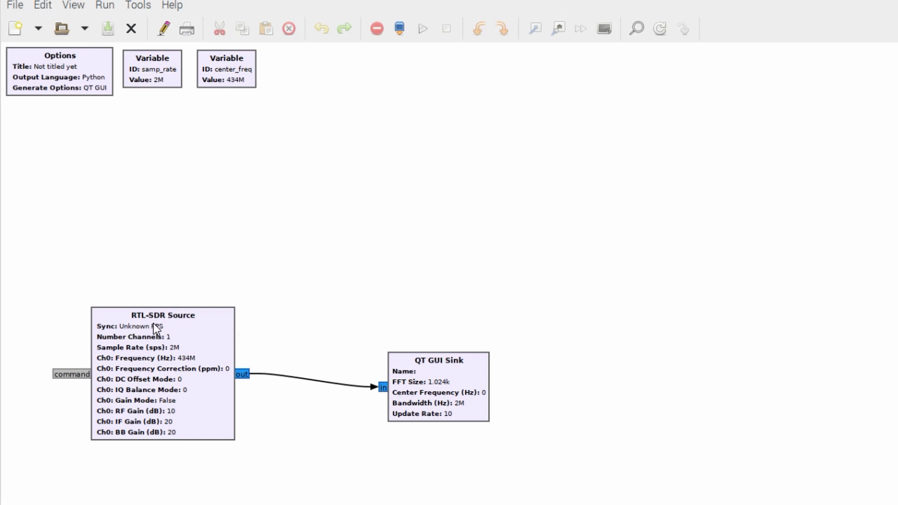
- Run the flowgraph with F6 and switch to the waterfall view
key("F6")
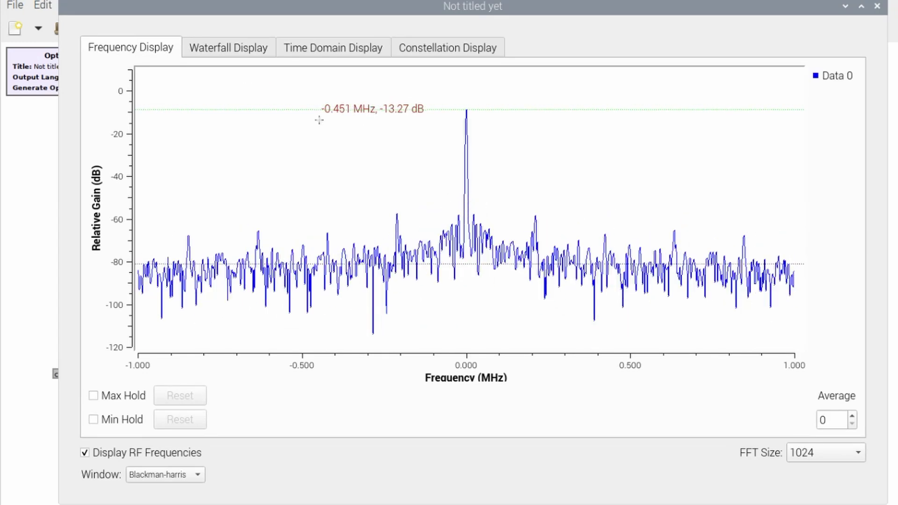
left_click(228, 47)
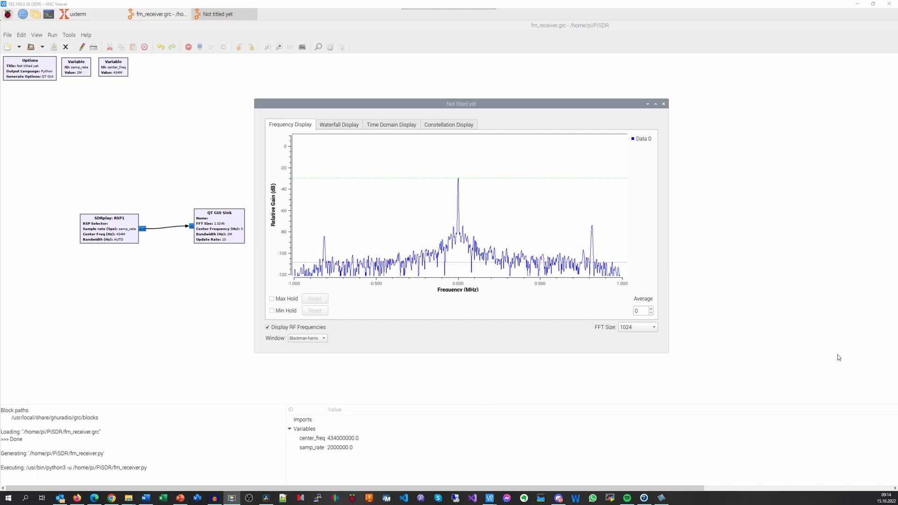
- Switch the QT GUI Sink window to the Waterfall Display tab for the RSP1 signal
left_click(333, 124)
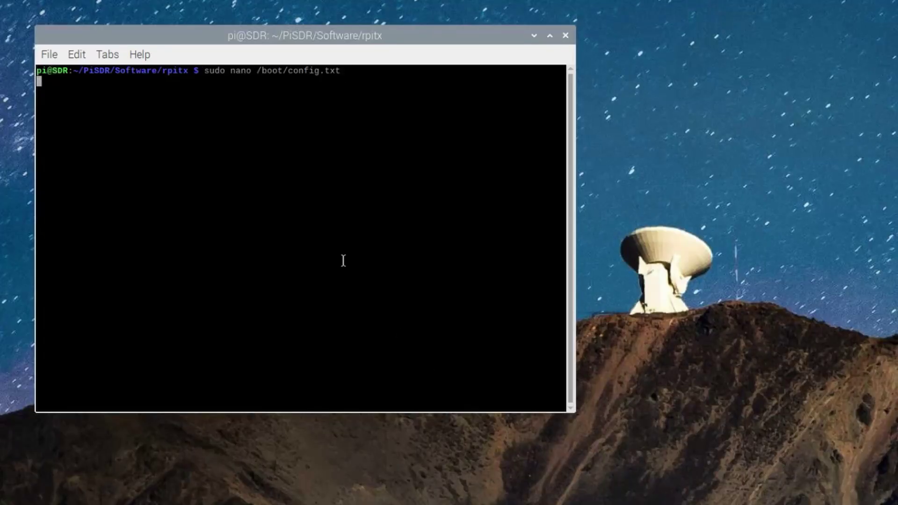
- Check gpu_freq=250 and force_turbo=1 under [all] in config.txt, then enter the rpitx folder
key("Page_Down")
key("Page_Down")
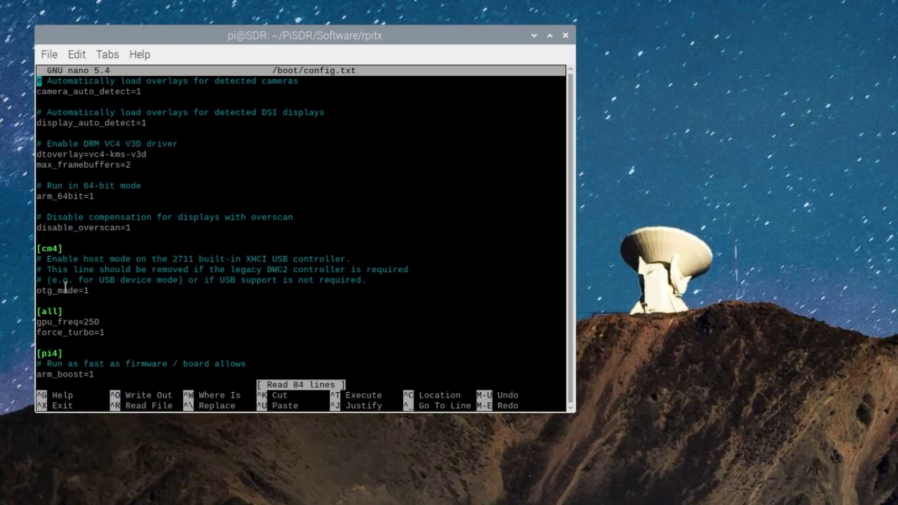
left_click_drag(113, 333, 38, 311)
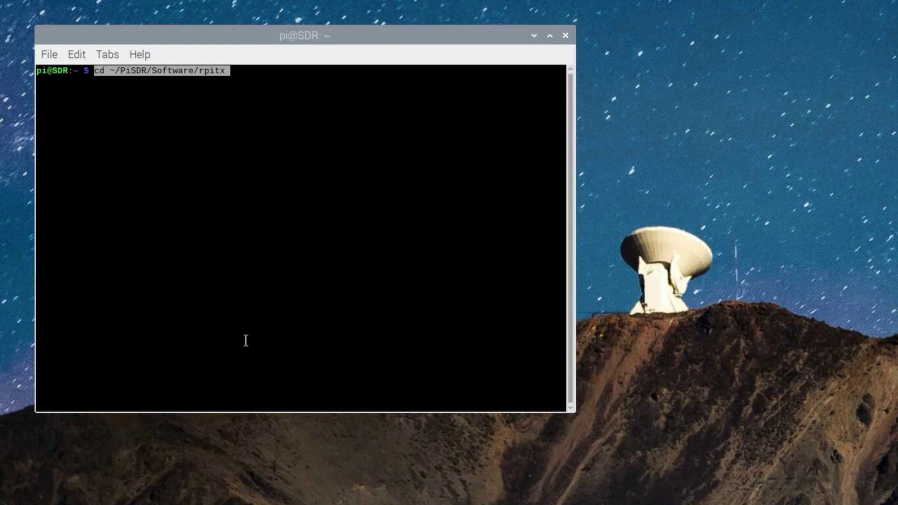
key("Return")
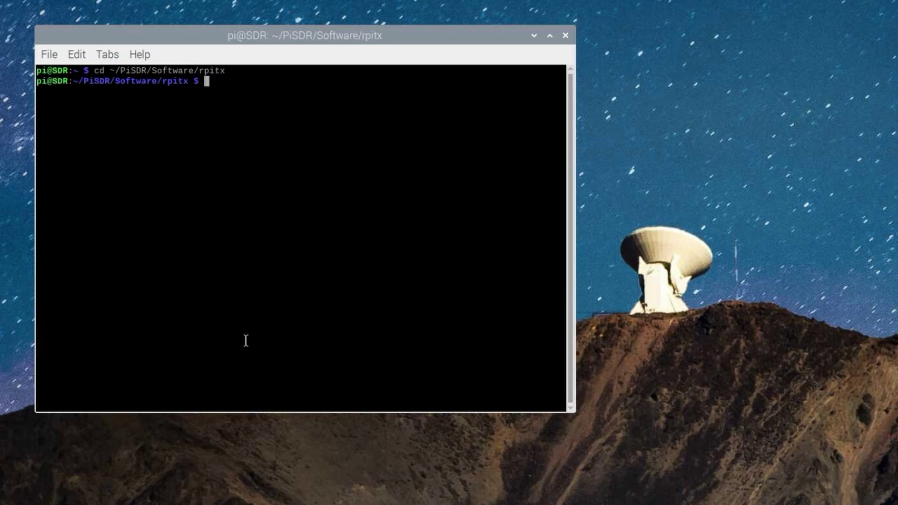
- Run ./easytest.sh and transmit the 5 NFM test on the default 434.0 MHz
type("./e")
key("Tab")
key("Return")
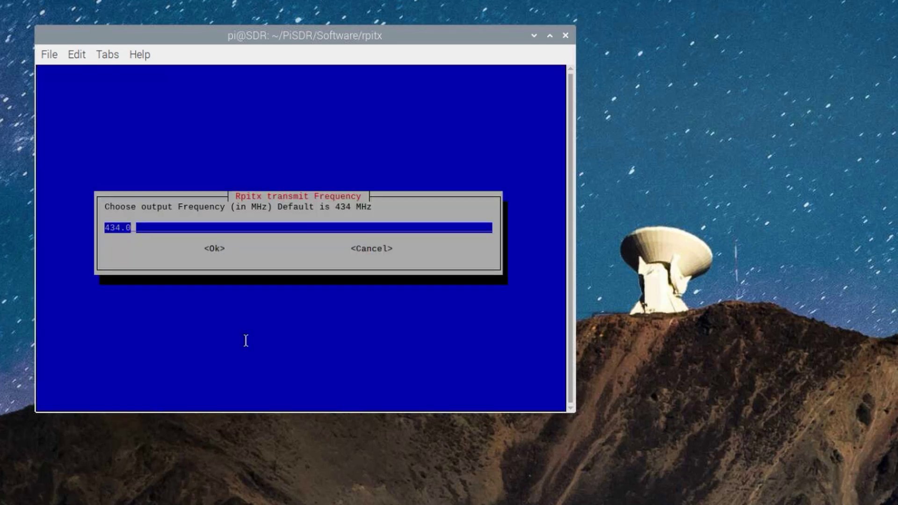
key("Return")
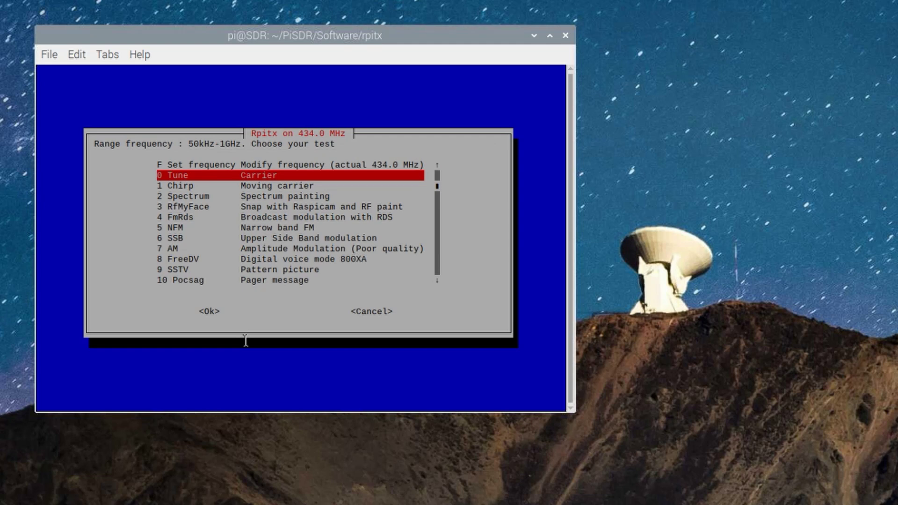
key("Down")
key("Down")
key("Down")
key("Down")
key("Down")
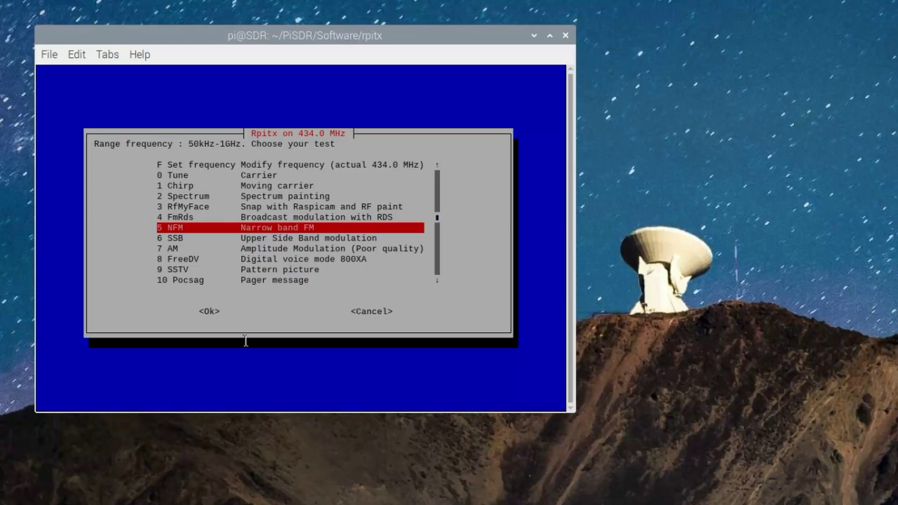
key("Return")
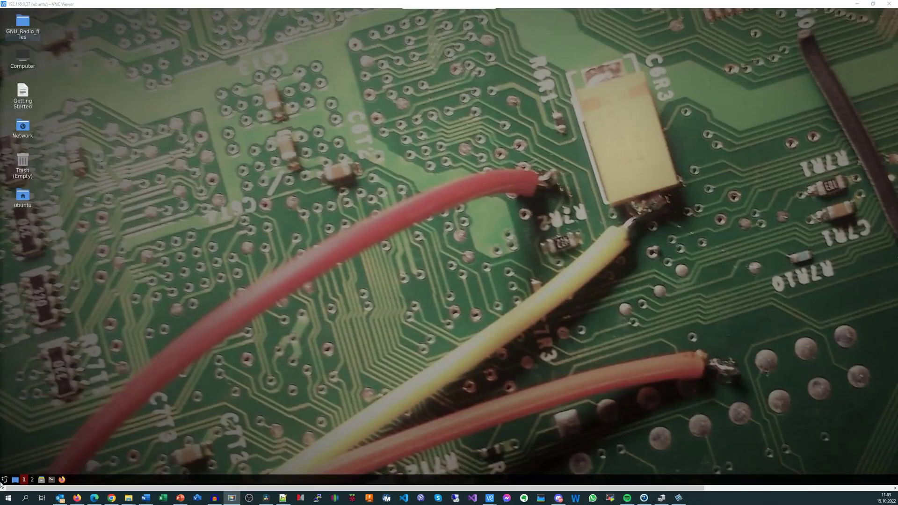
- Show the LXQt menu's Hamradio category listing GNU Radio Companion, Gqrx and SDR++
left_click(4, 481)
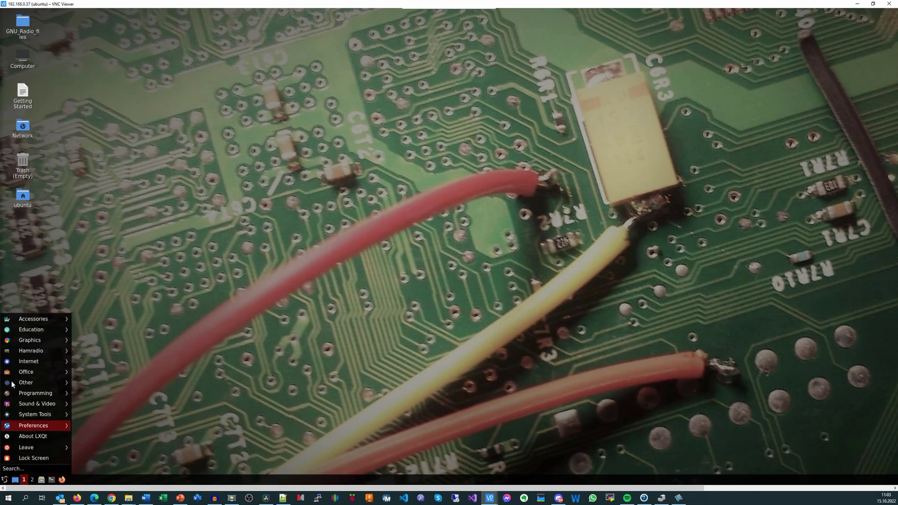
mouse_move(23, 351)
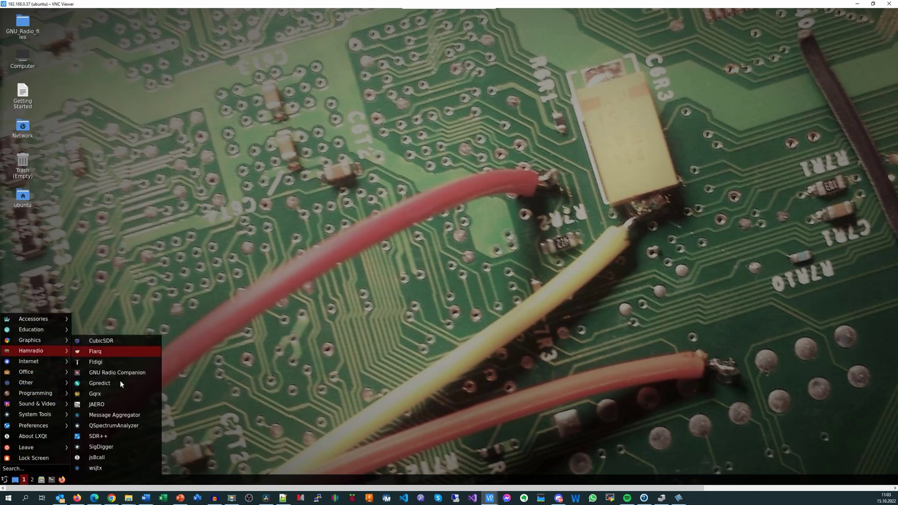